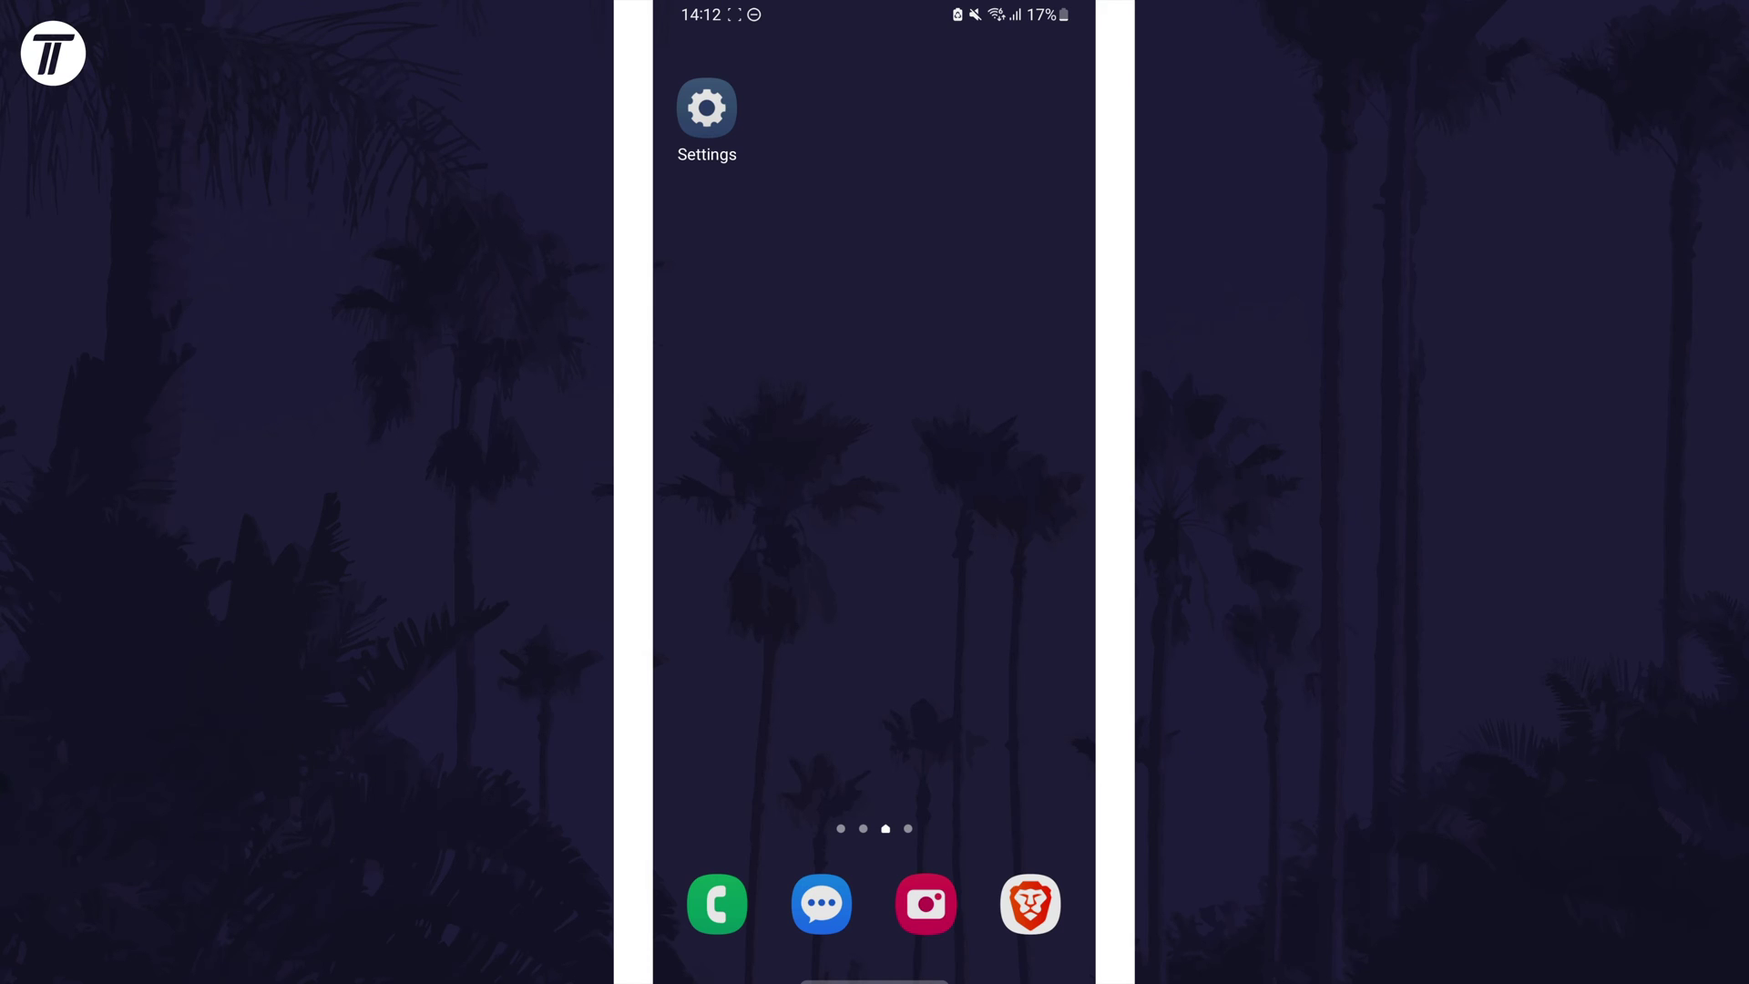
scroll(875, 547, down, 3)
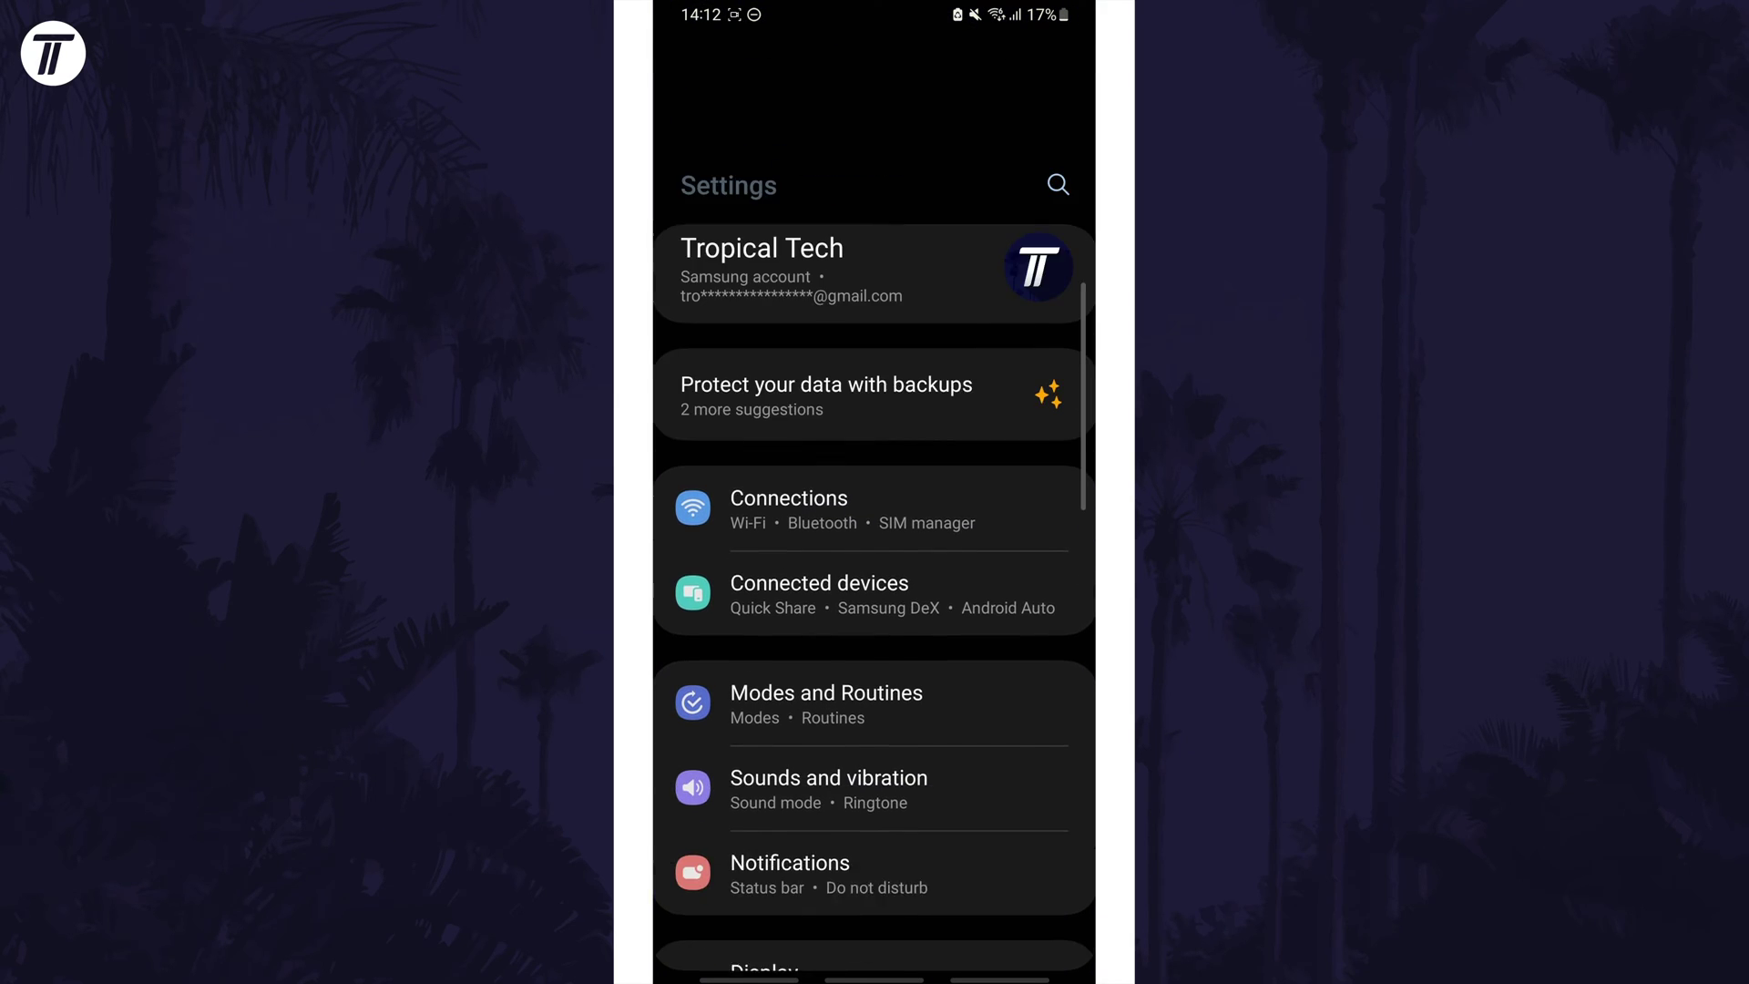
scroll(874, 546, down, 3)
scroll(874, 546, down, 5)
scroll(875, 546, down, 3)
scroll(874, 547, down, 3)
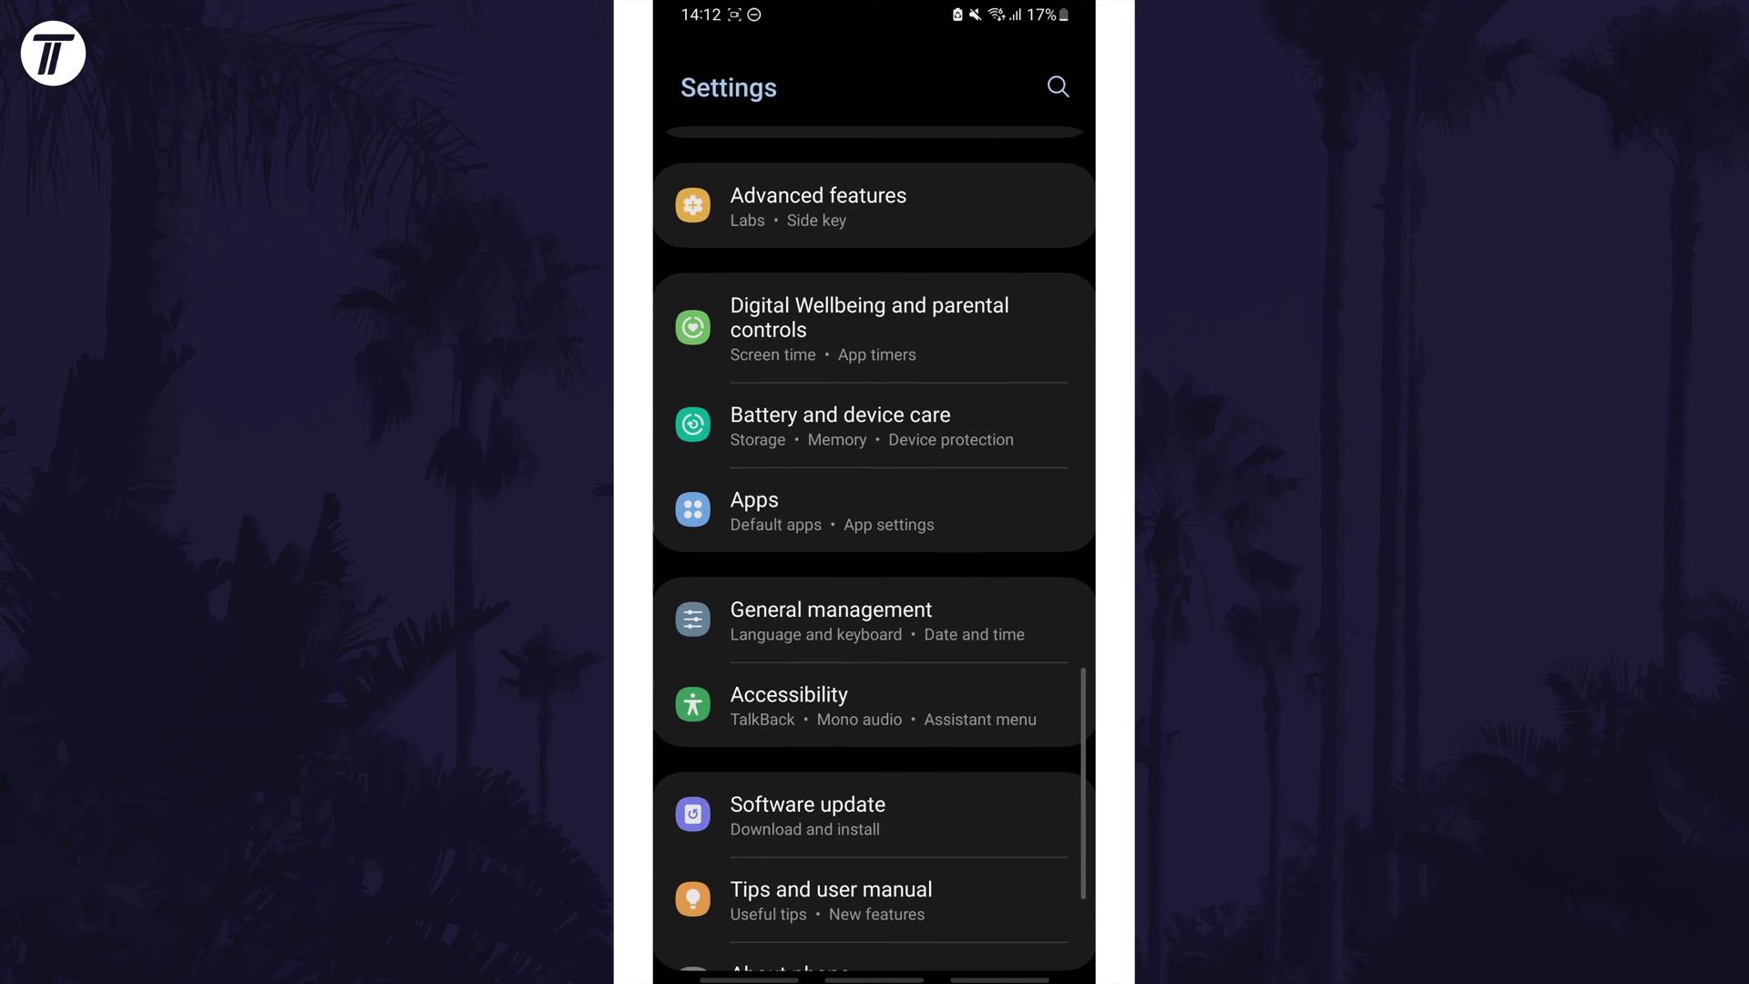
- Go to General management > Samsung Keyboard settings > Swipe, touch, and feedback
click(831, 619)
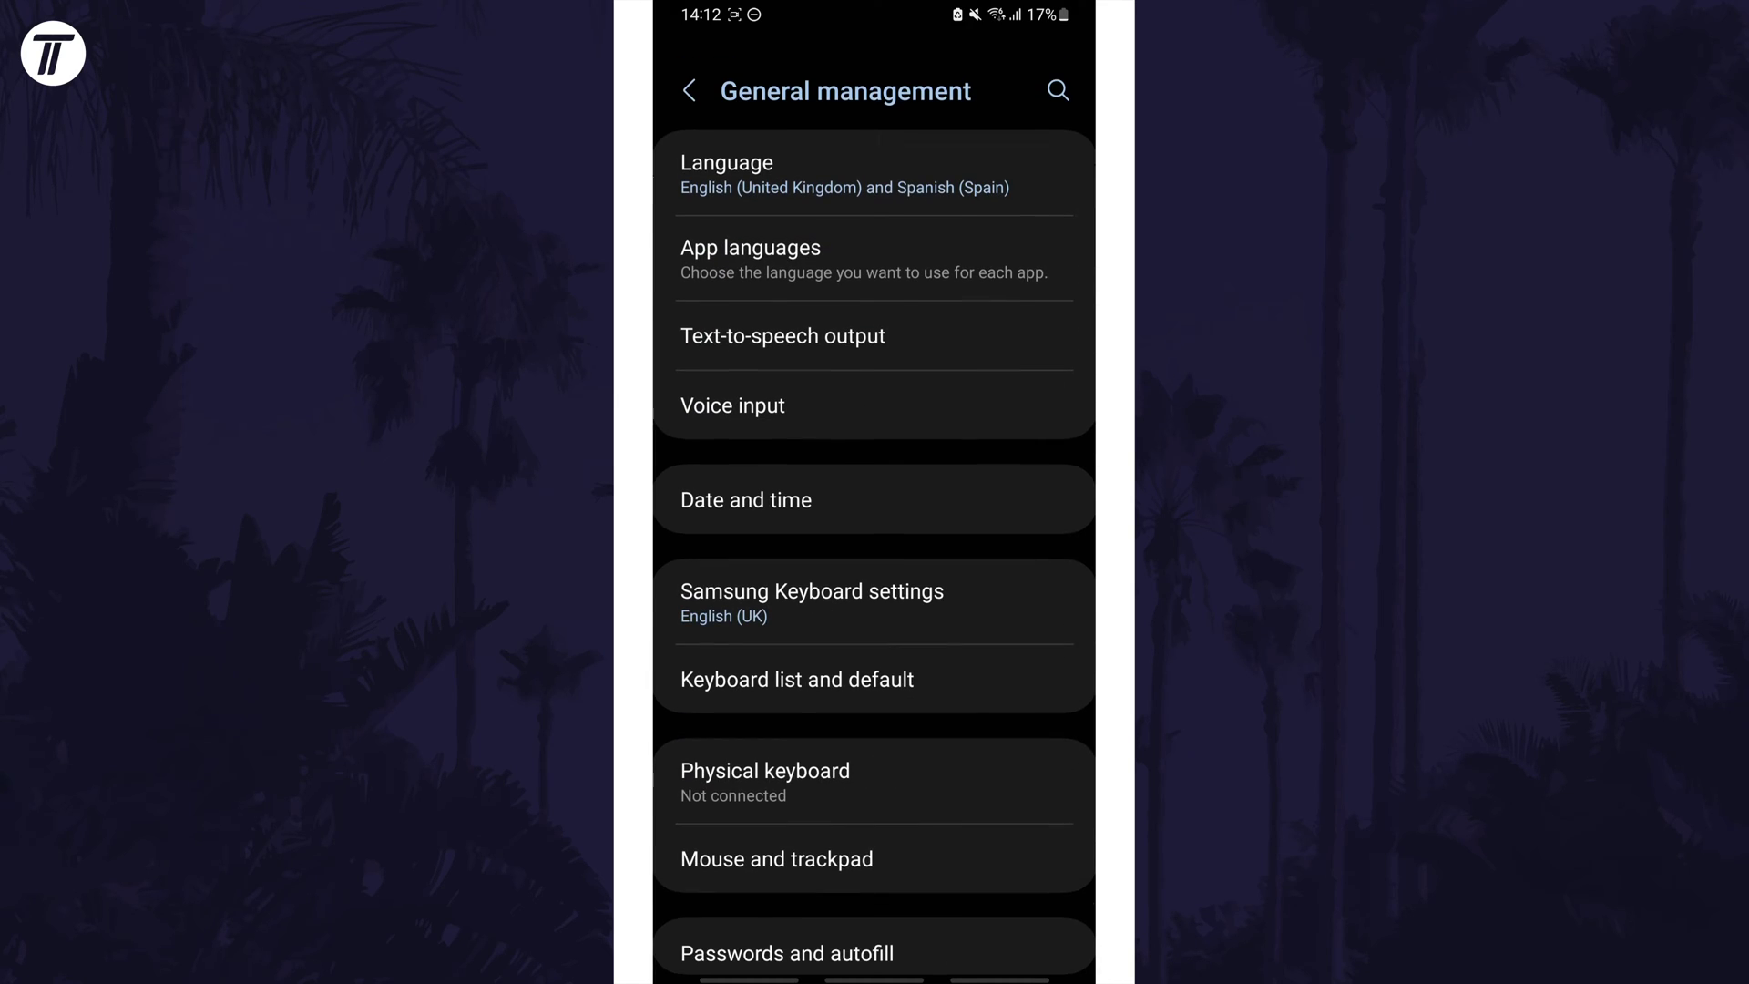
click(811, 597)
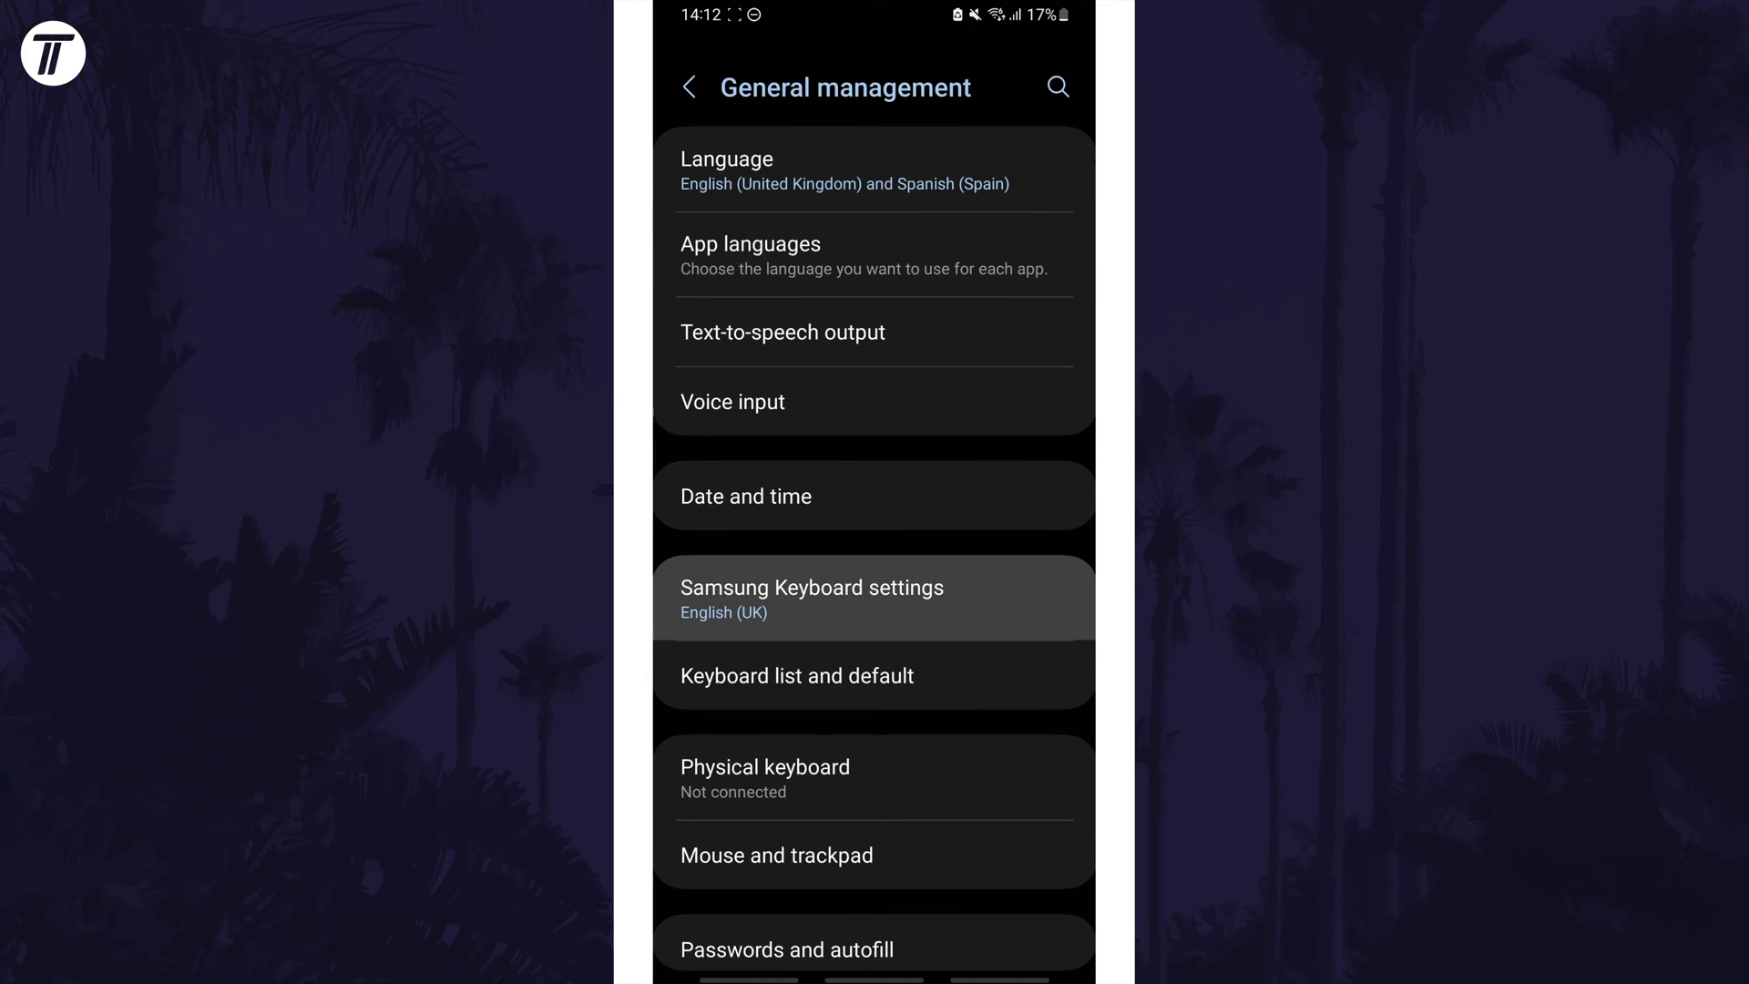
scroll(875, 547, down, 5)
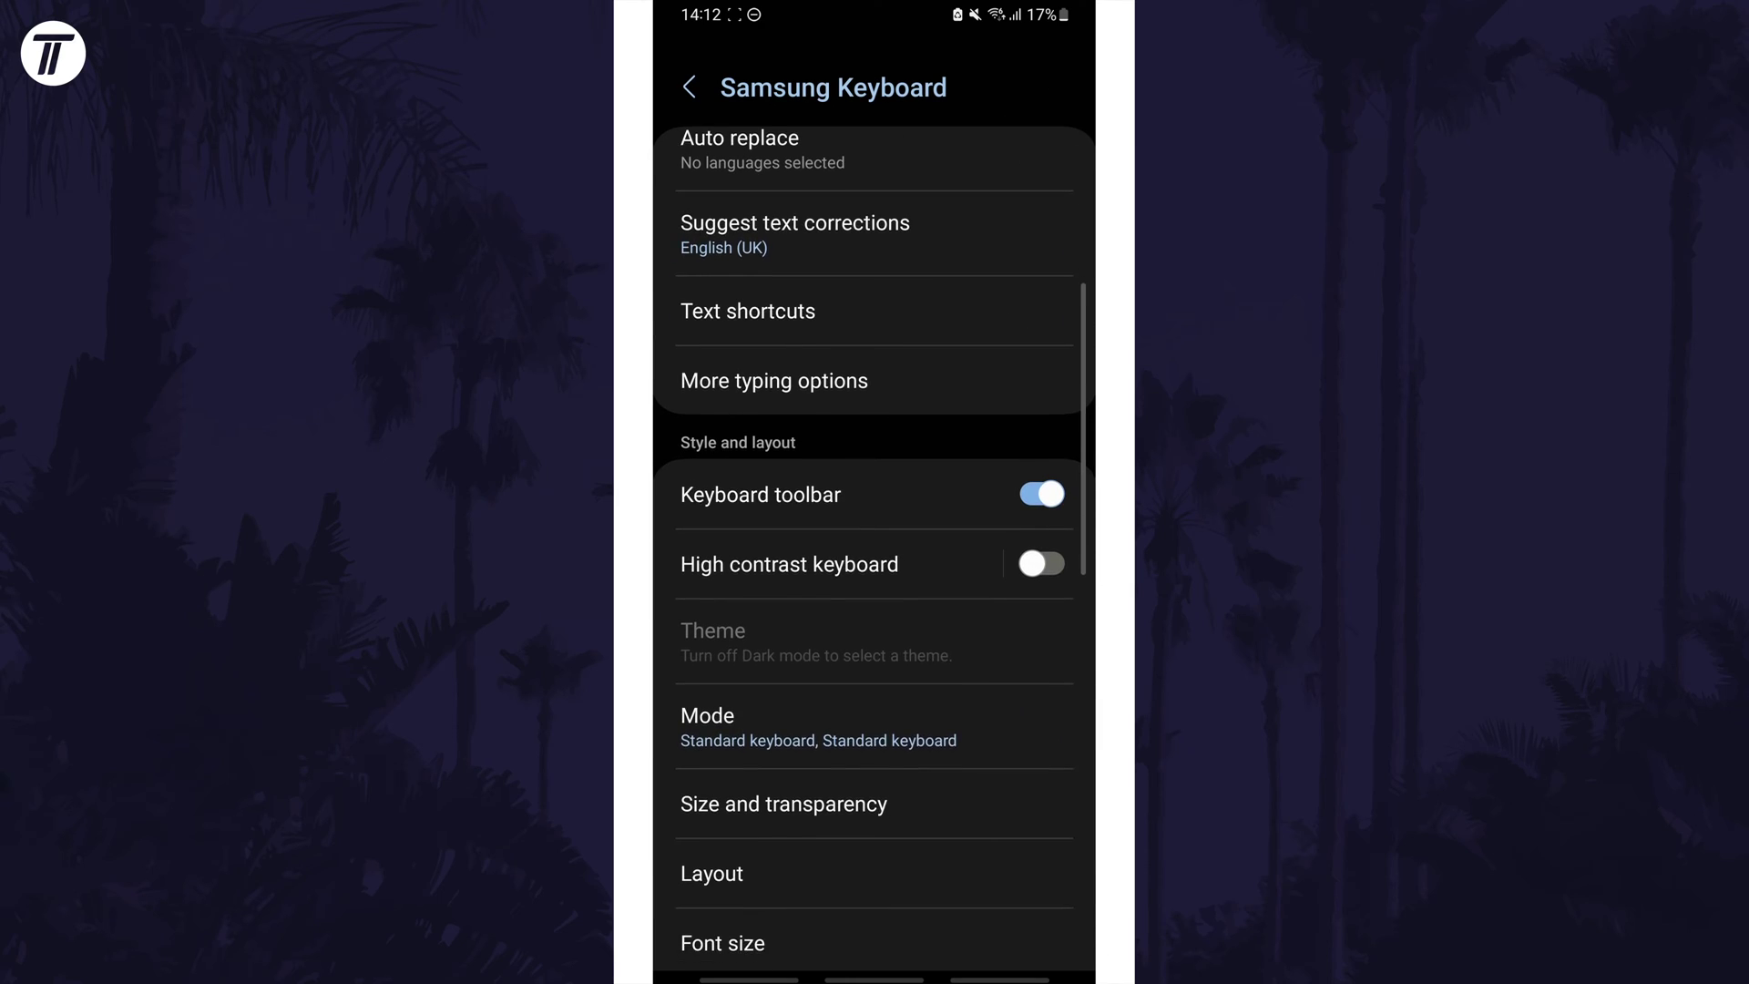
scroll(874, 547, down, 3)
click(809, 594)
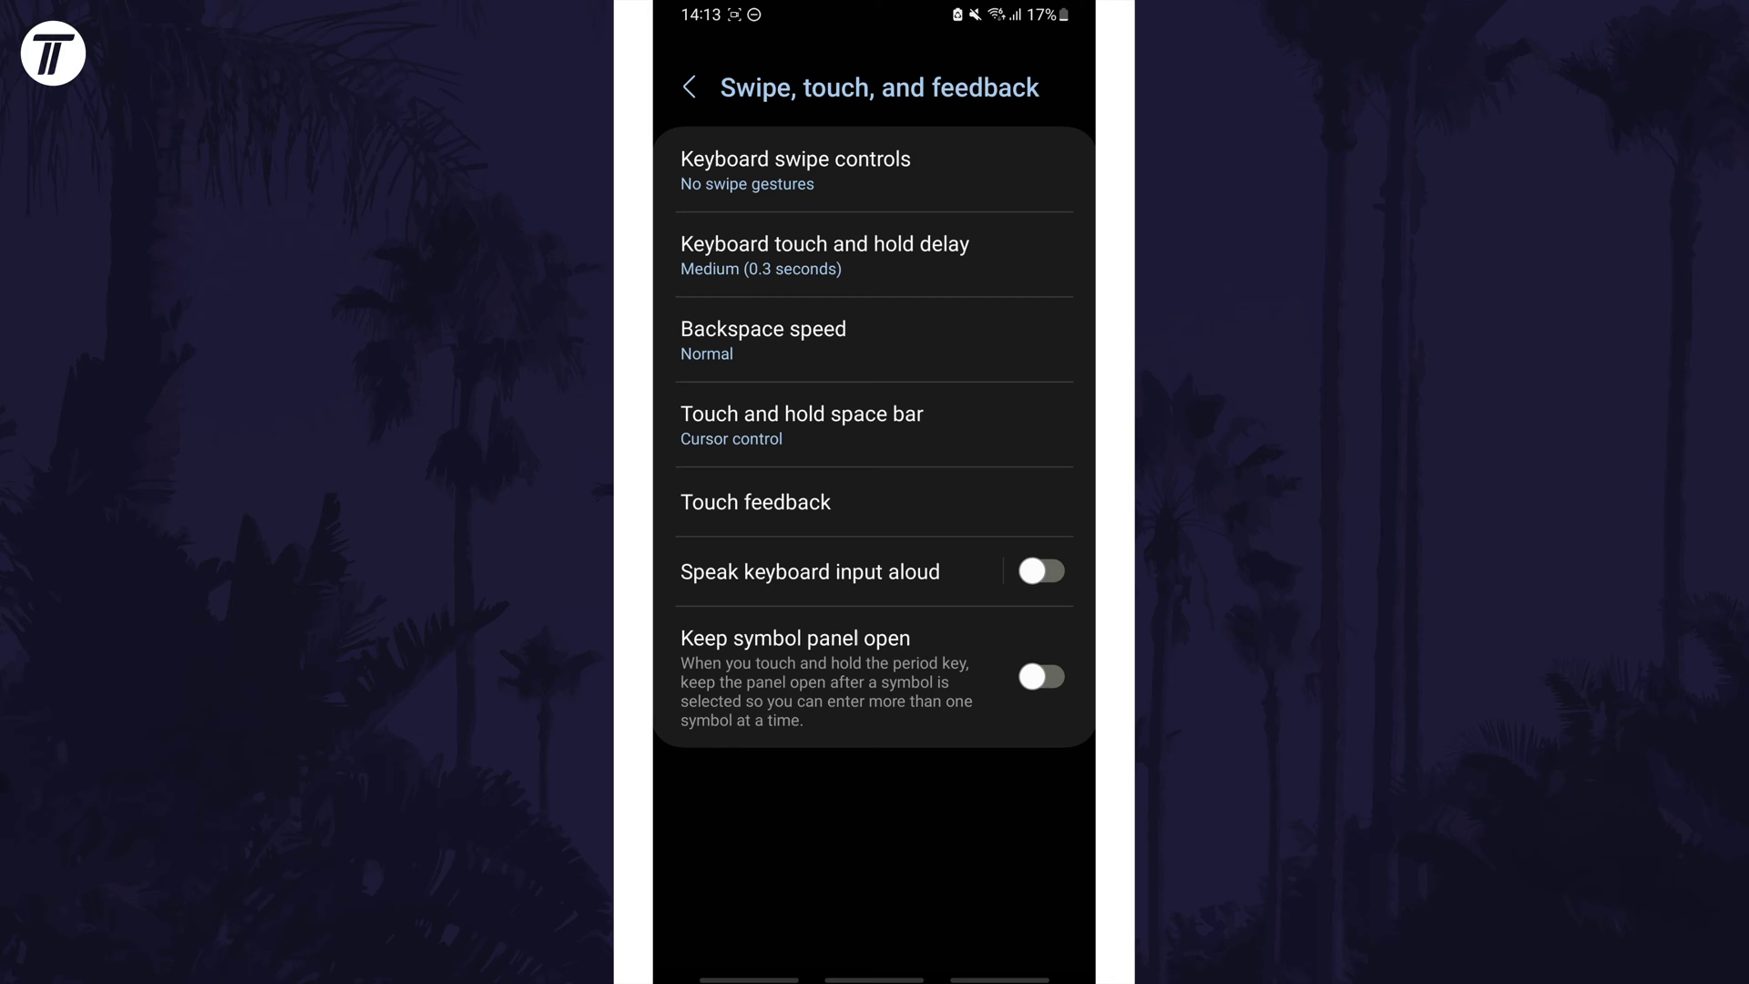
- Set Keyboard swipe controls to No swipe gestures, then Swipe to type, then Cursor control
click(795, 170)
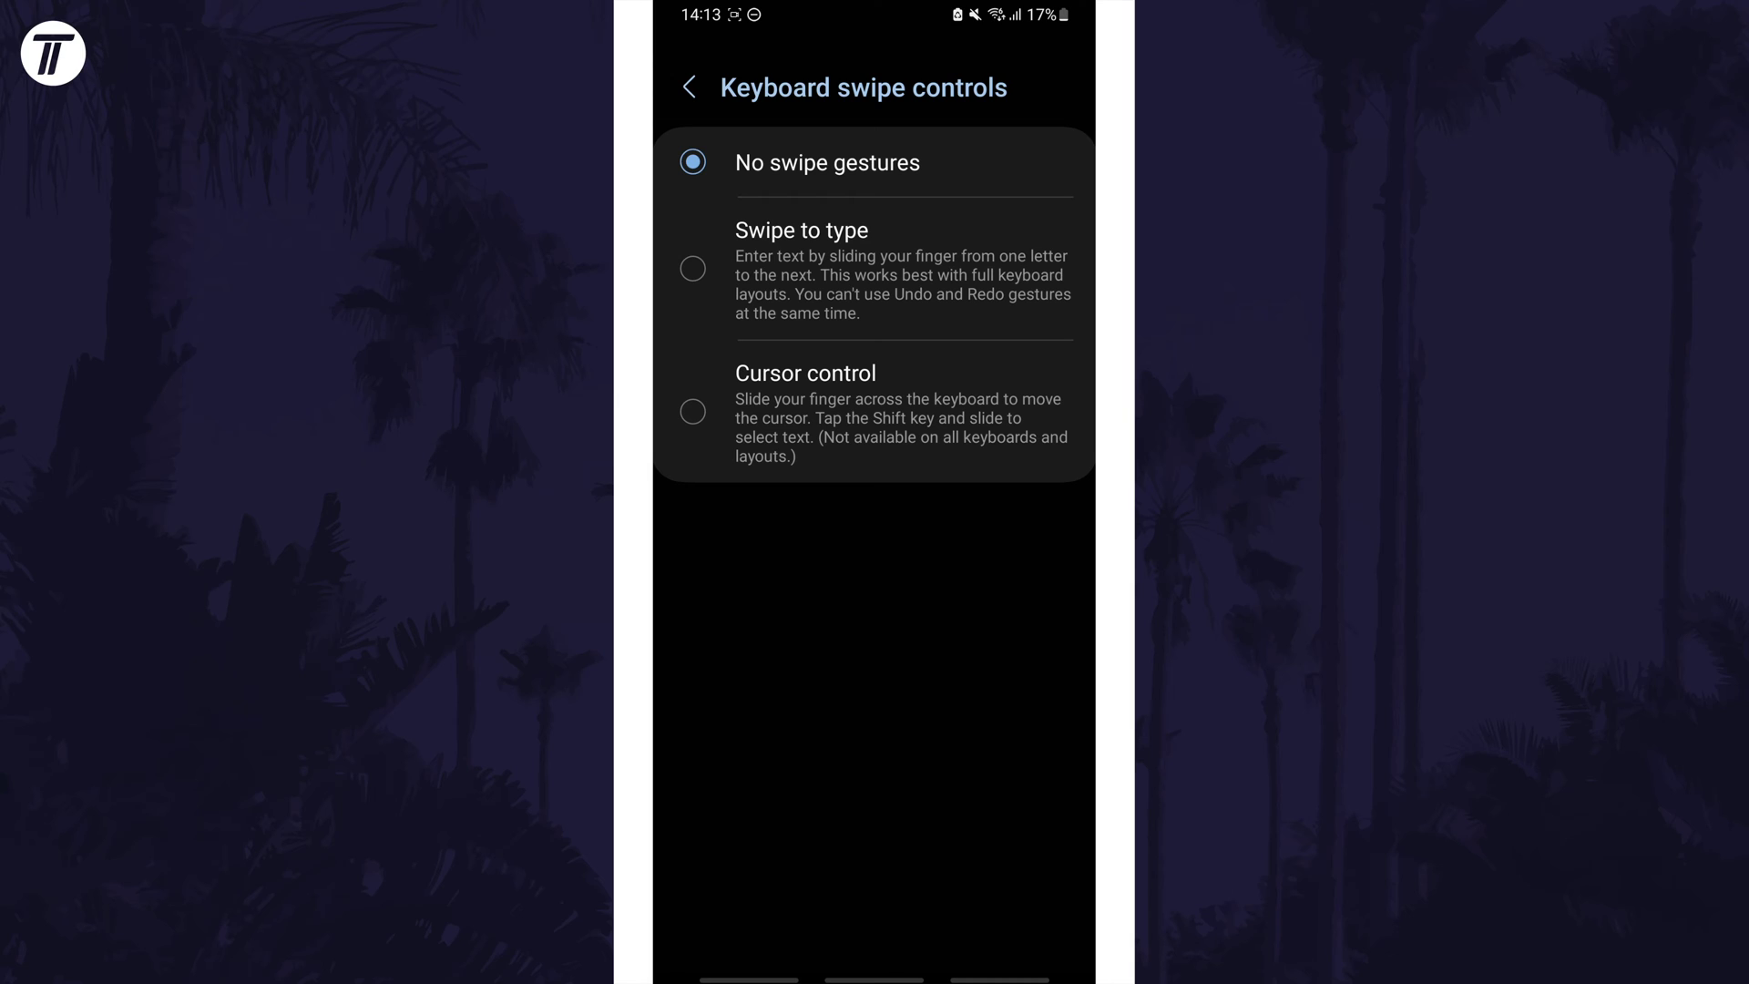
click(826, 163)
click(795, 170)
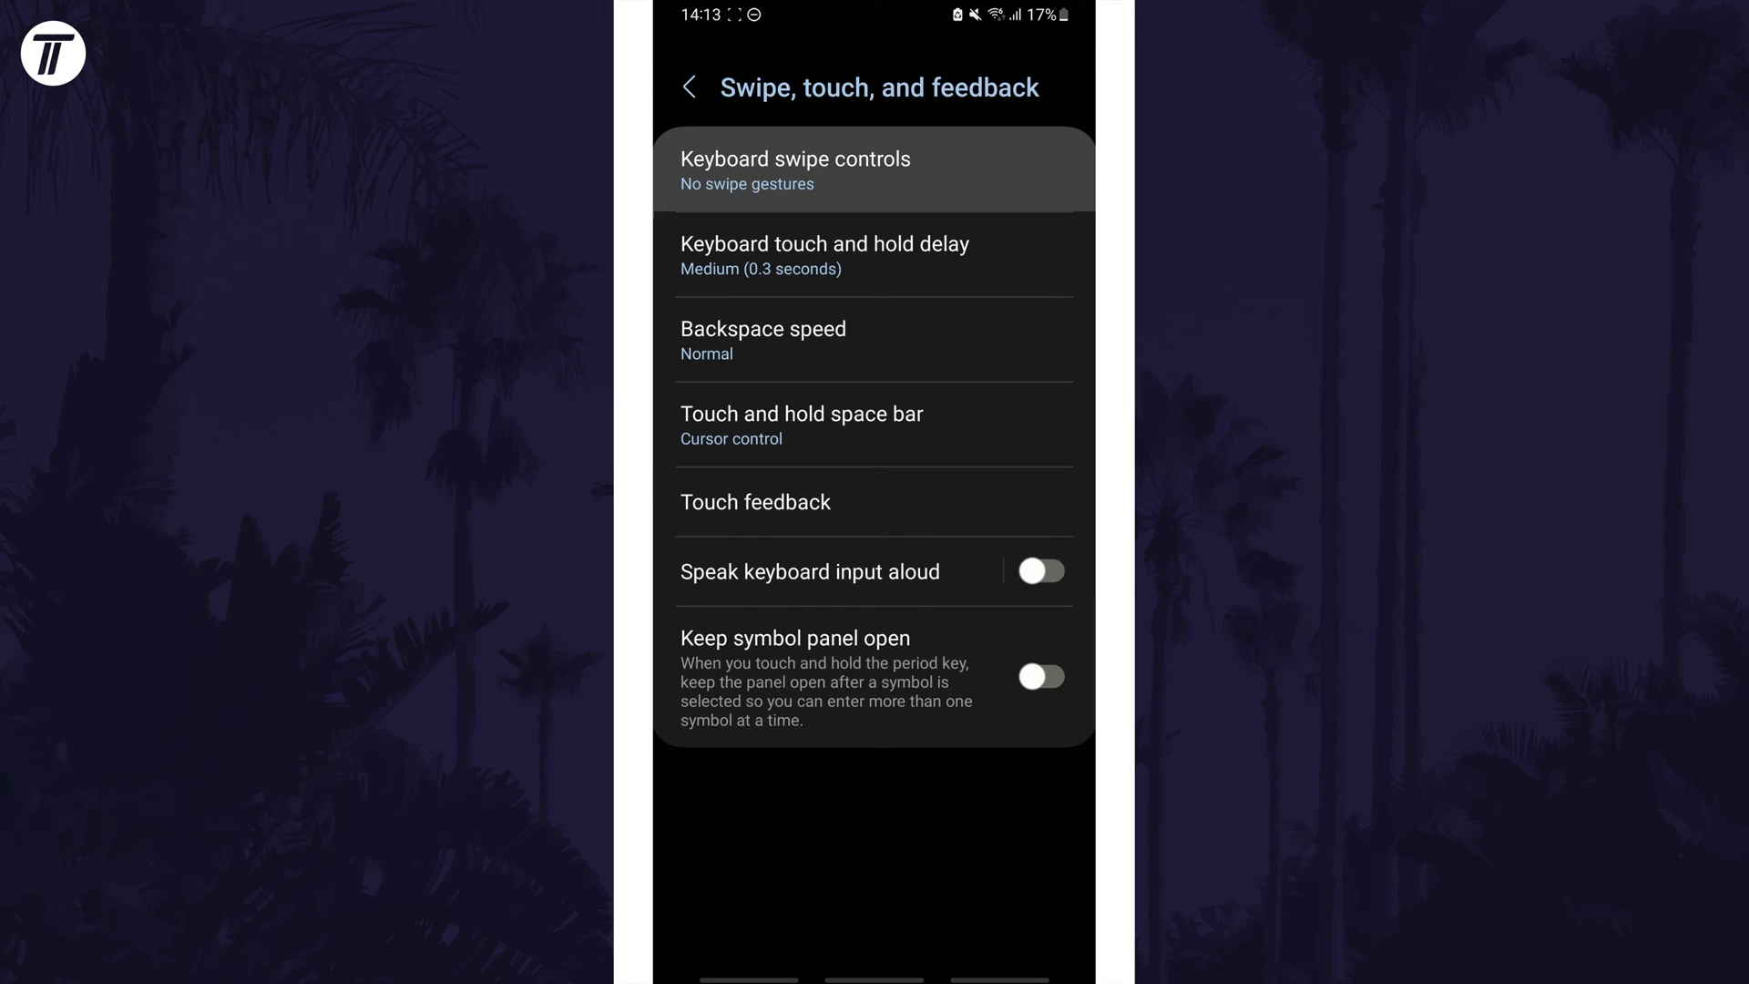
click(874, 269)
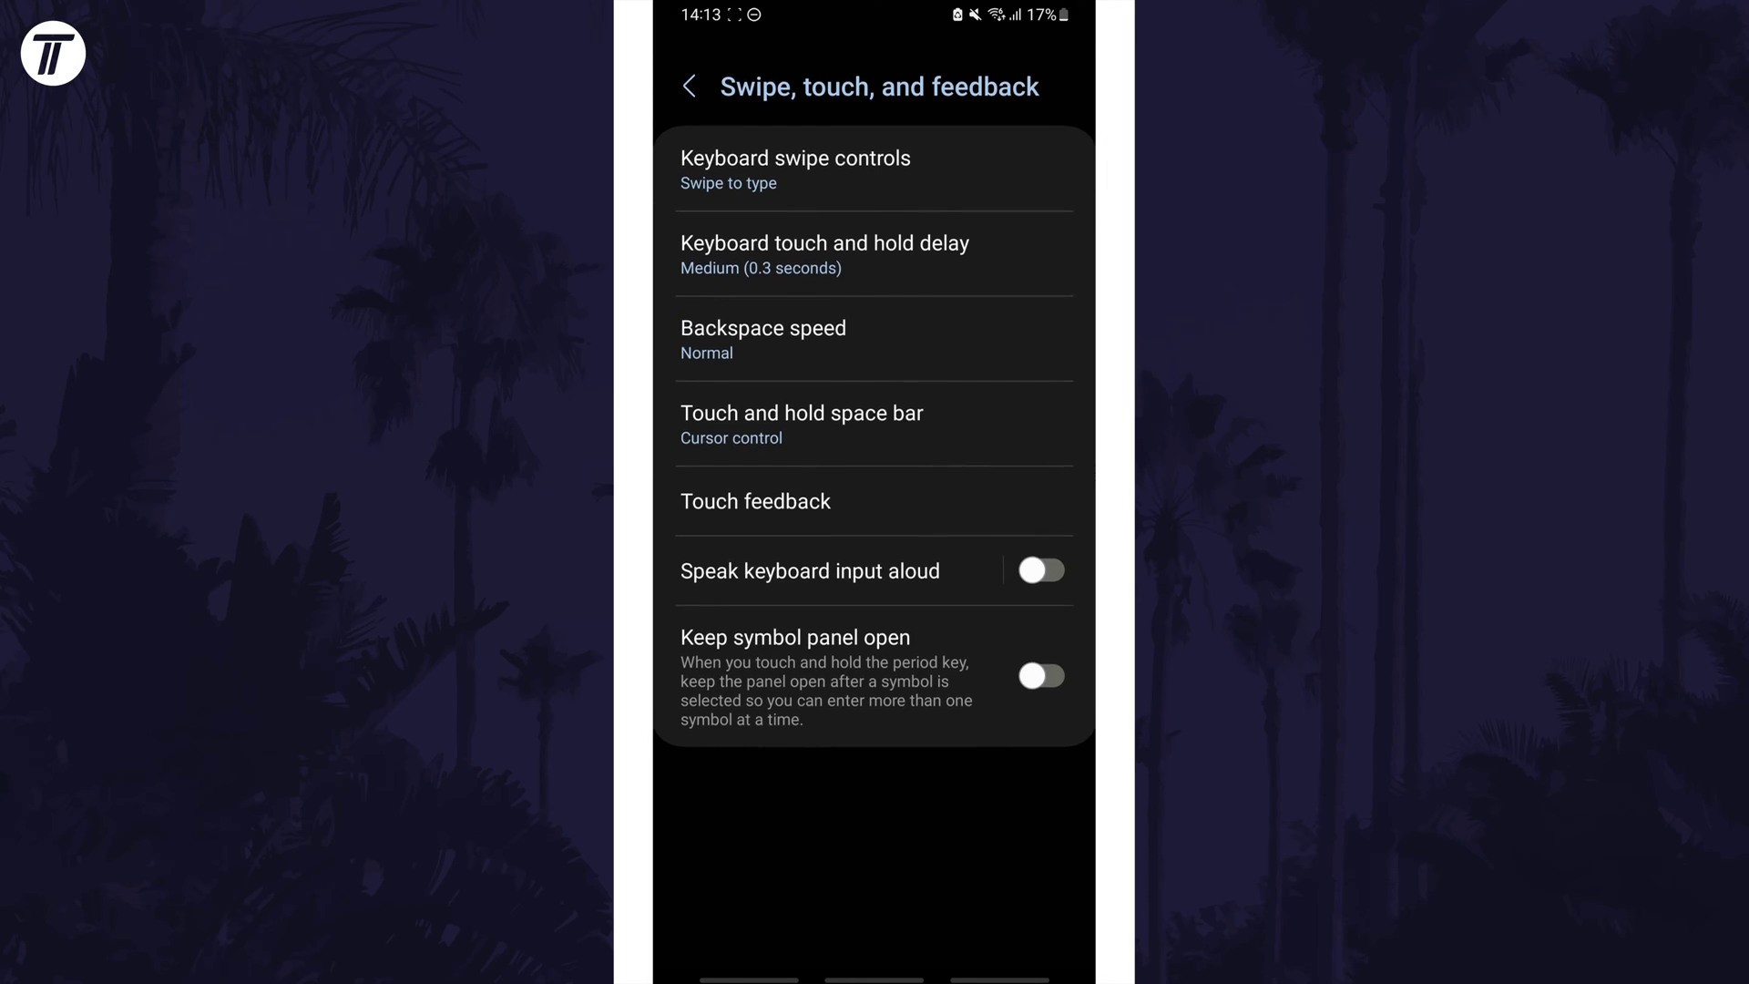
click(797, 161)
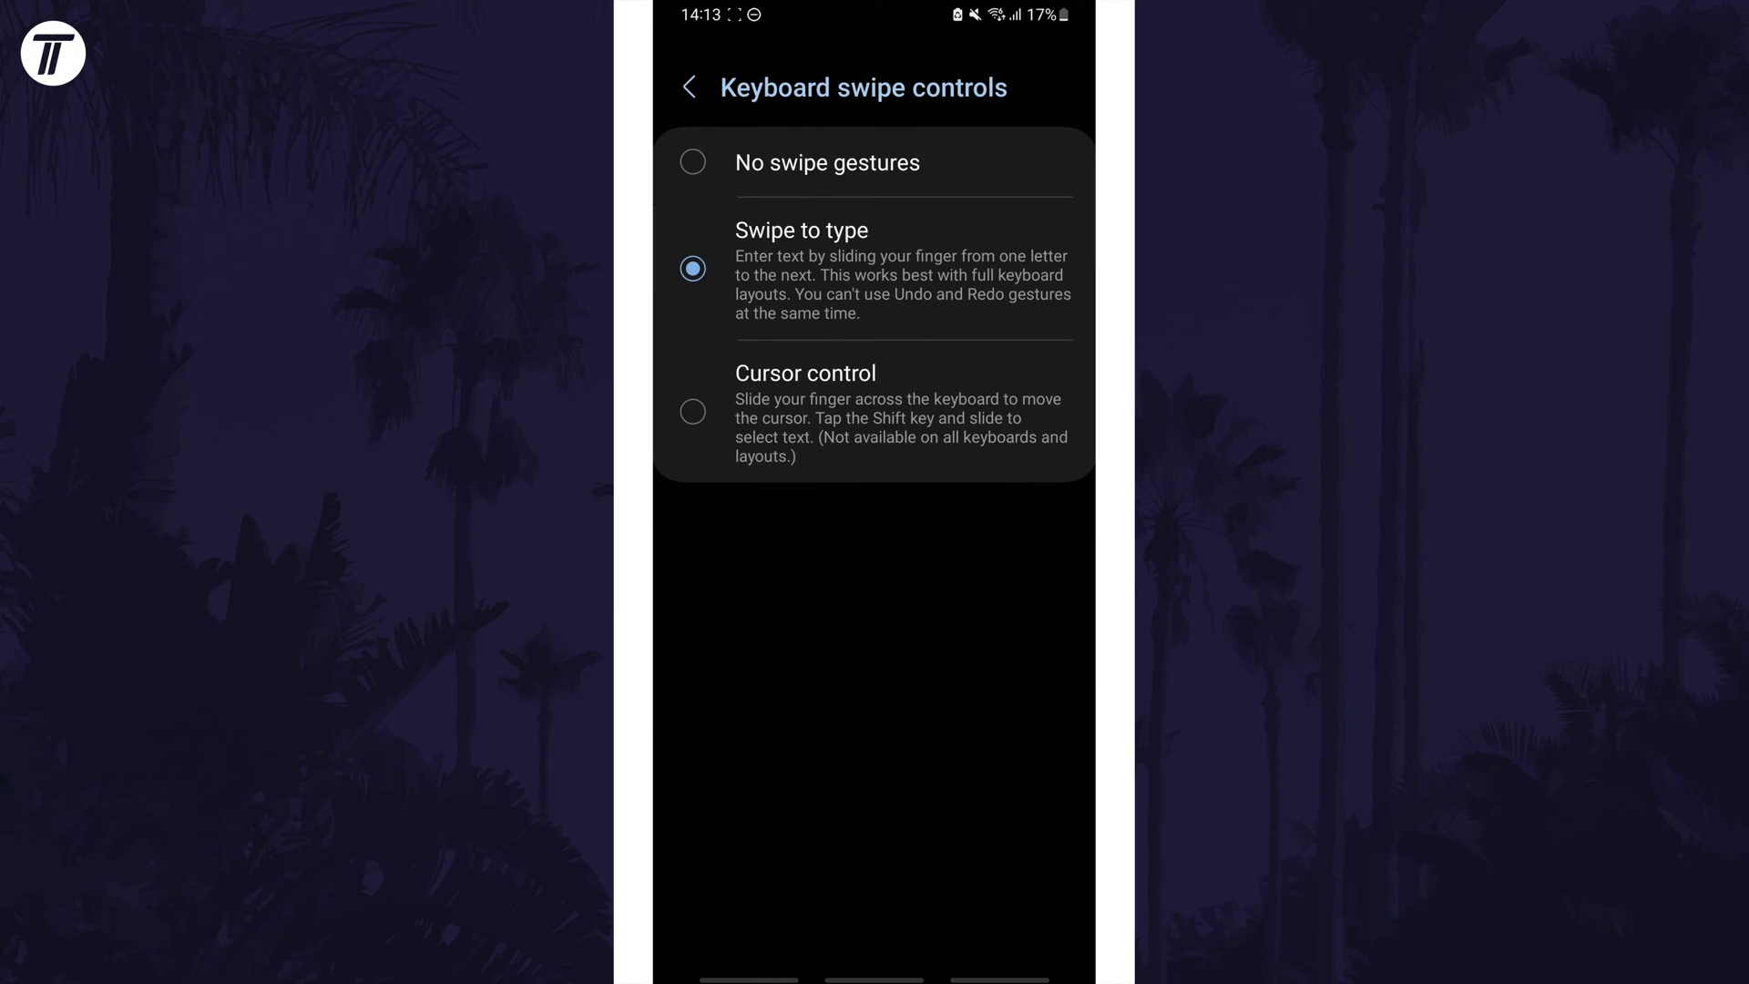
click(874, 448)
- Switch Keyboard swipe controls back to Swipe to type, then finish on No swipe gestures
click(795, 169)
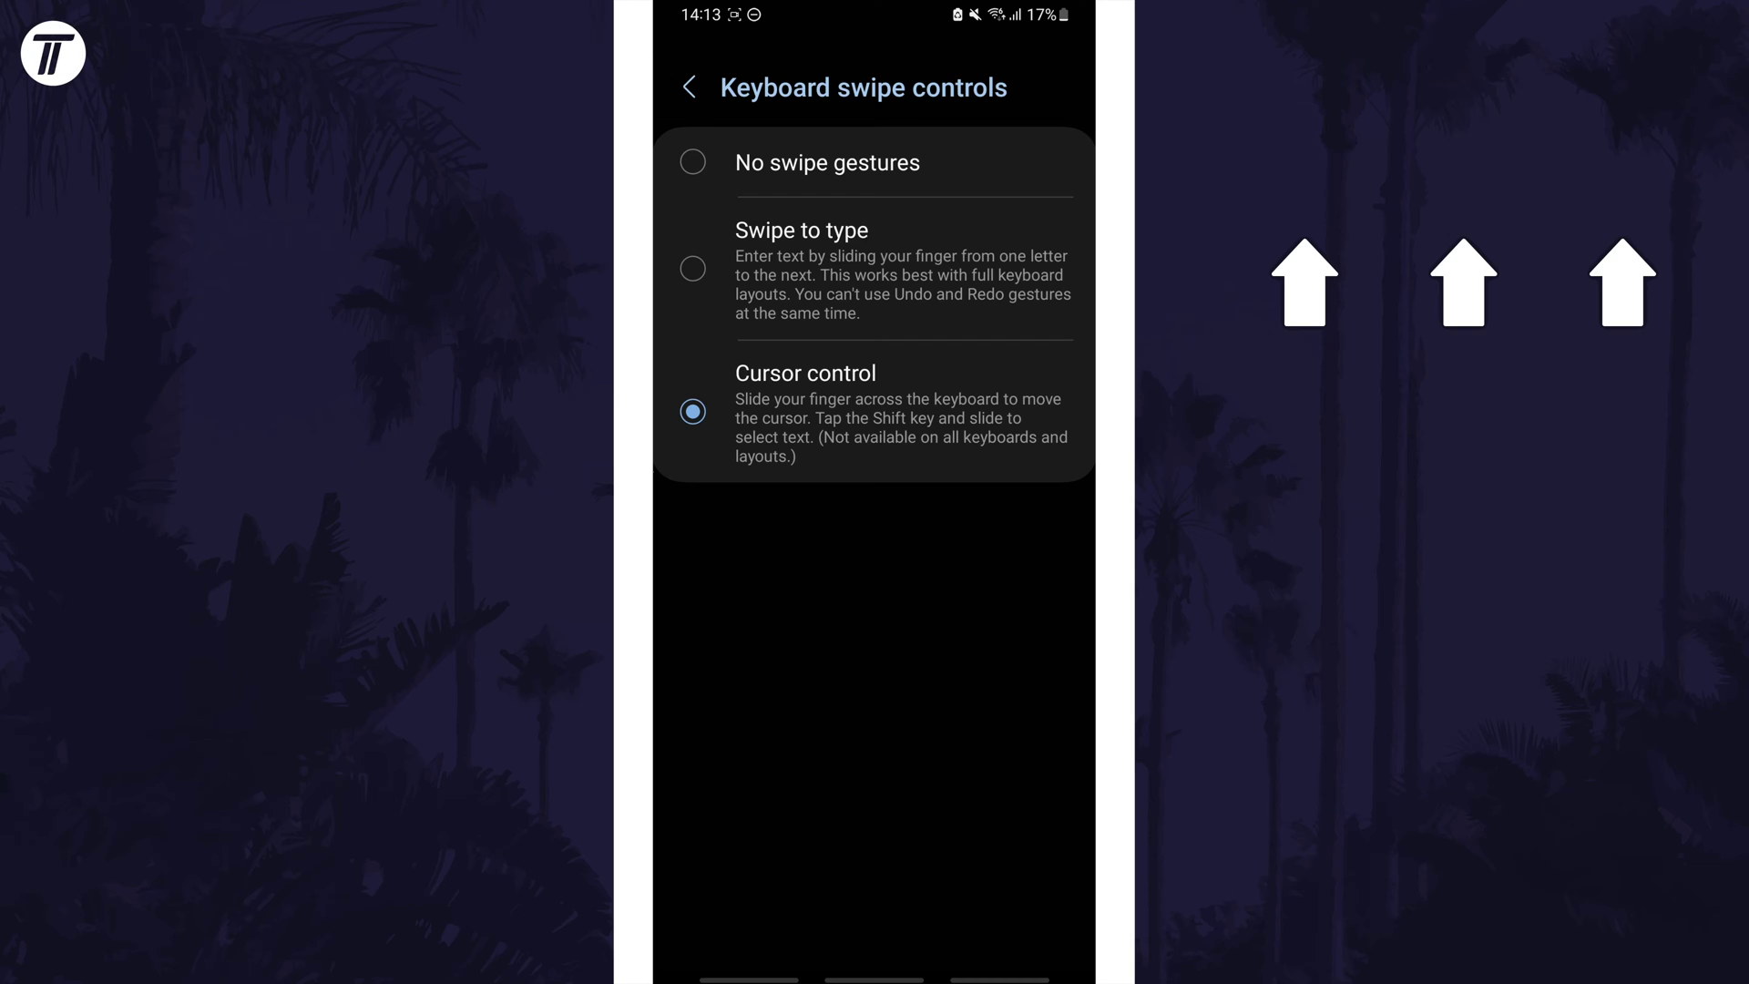
click(802, 267)
click(796, 270)
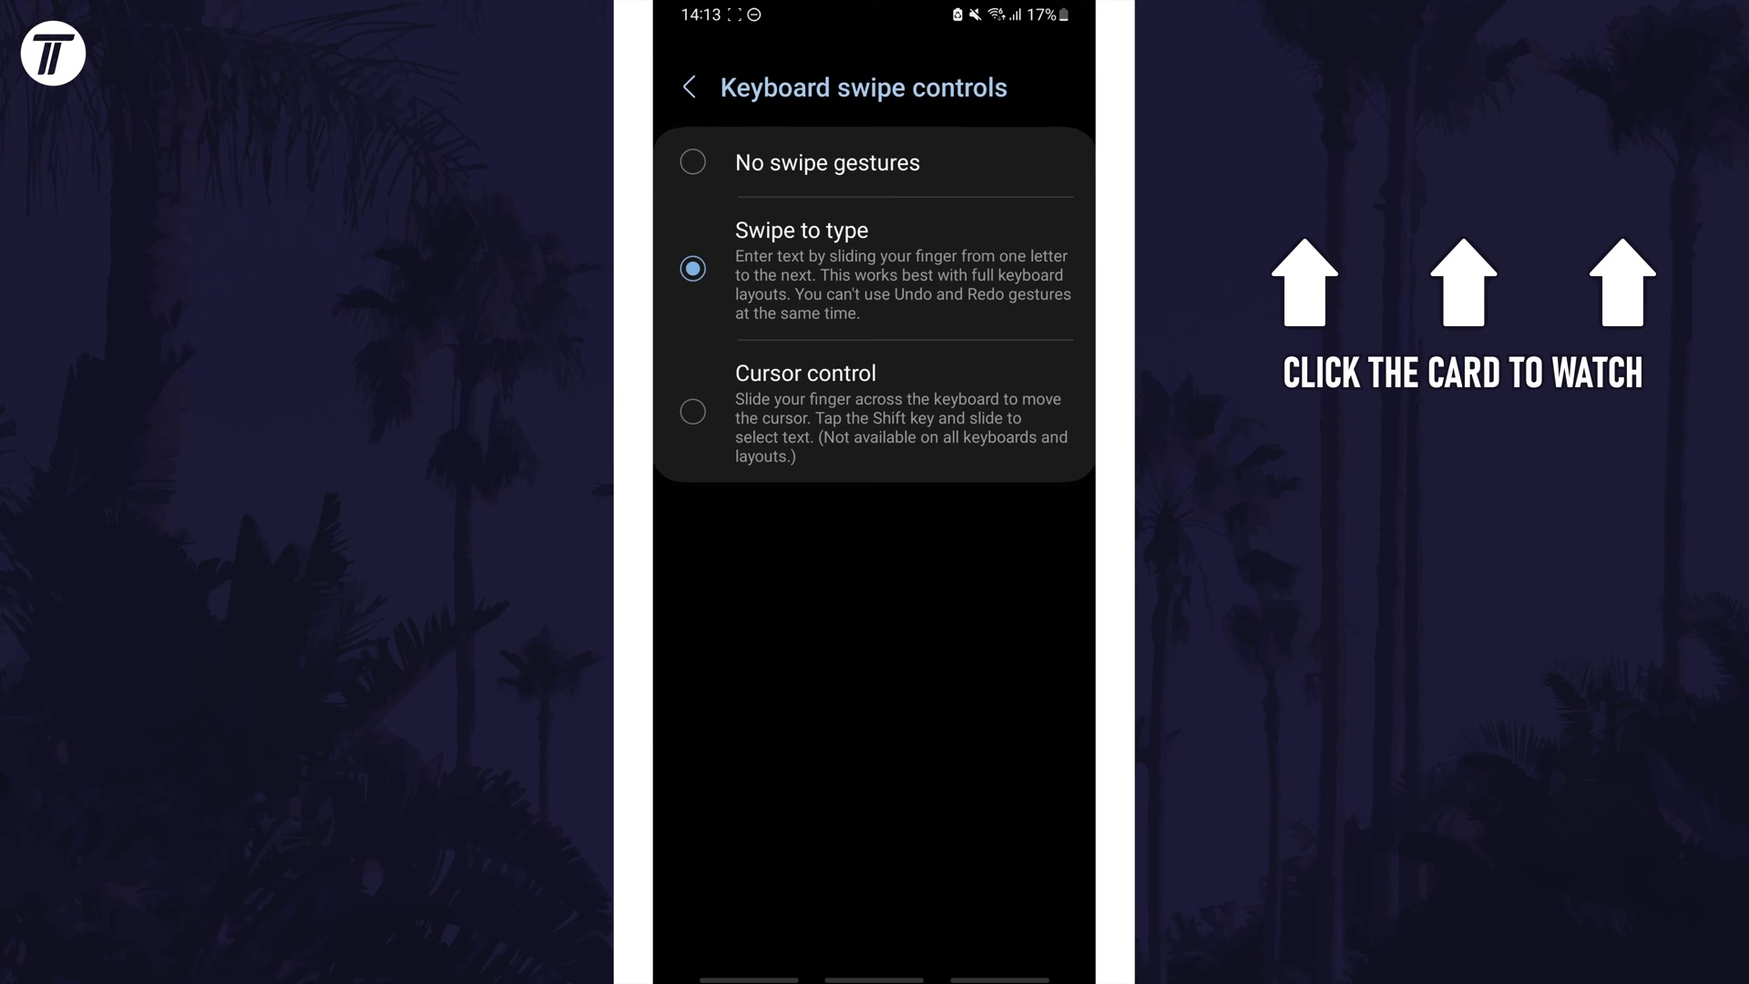
click(828, 162)
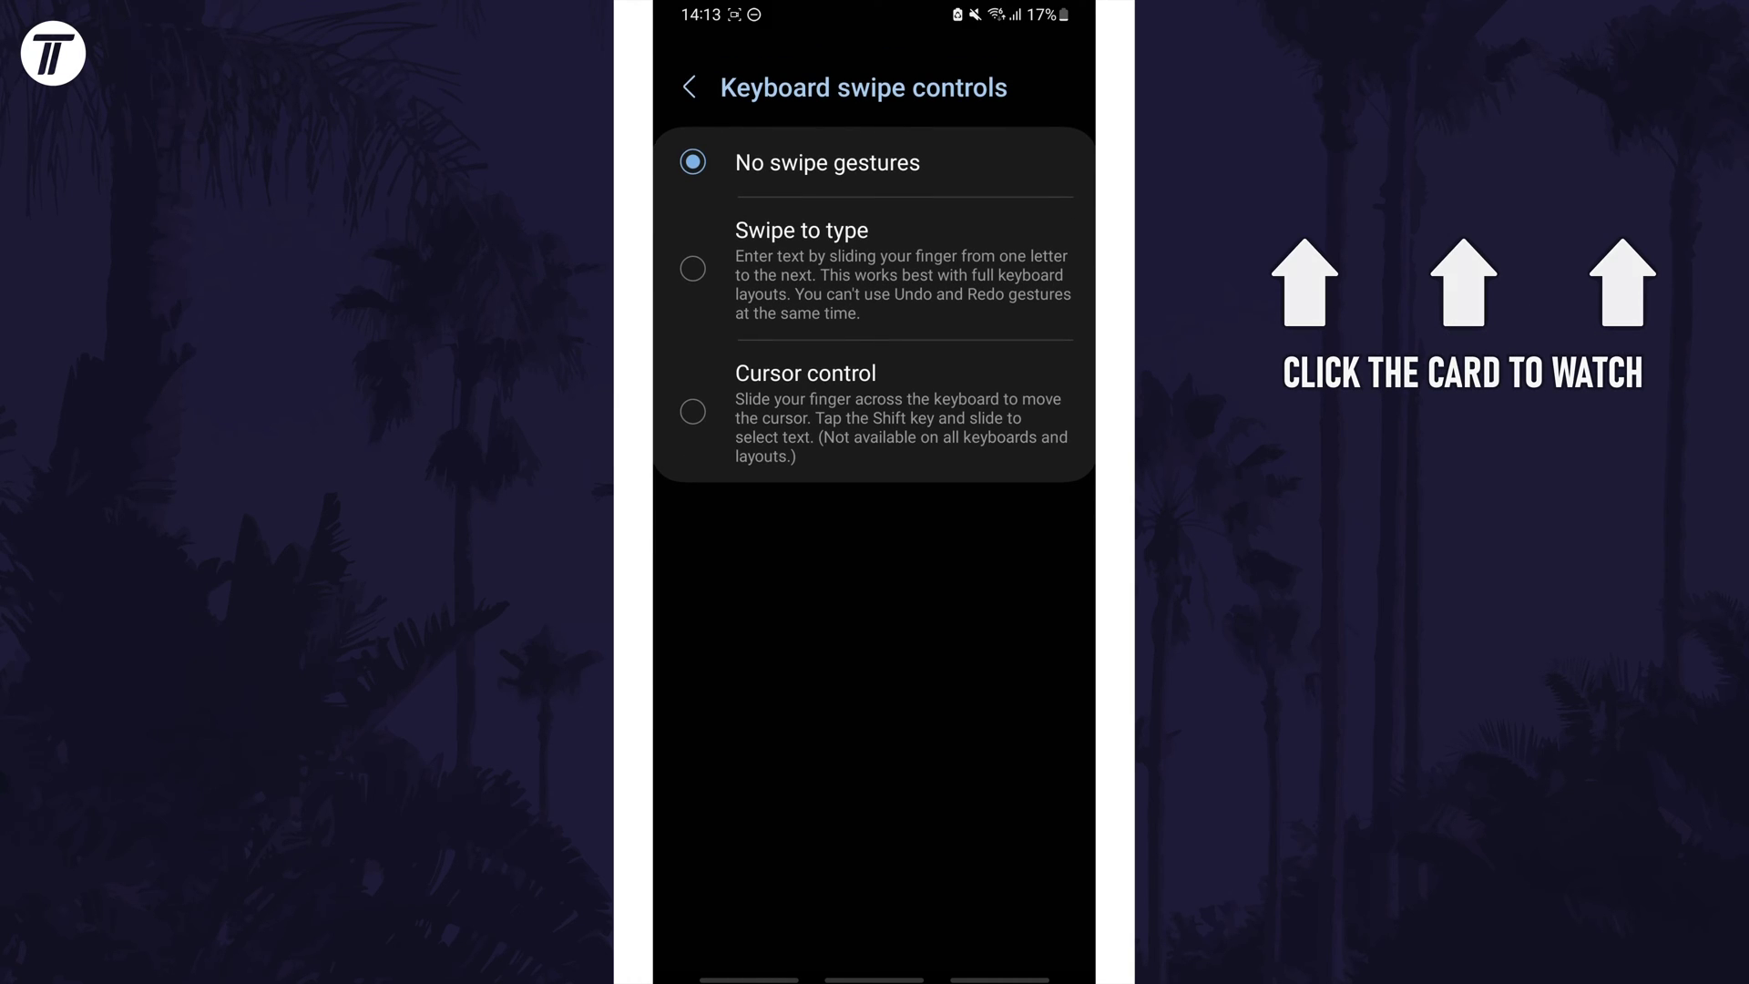